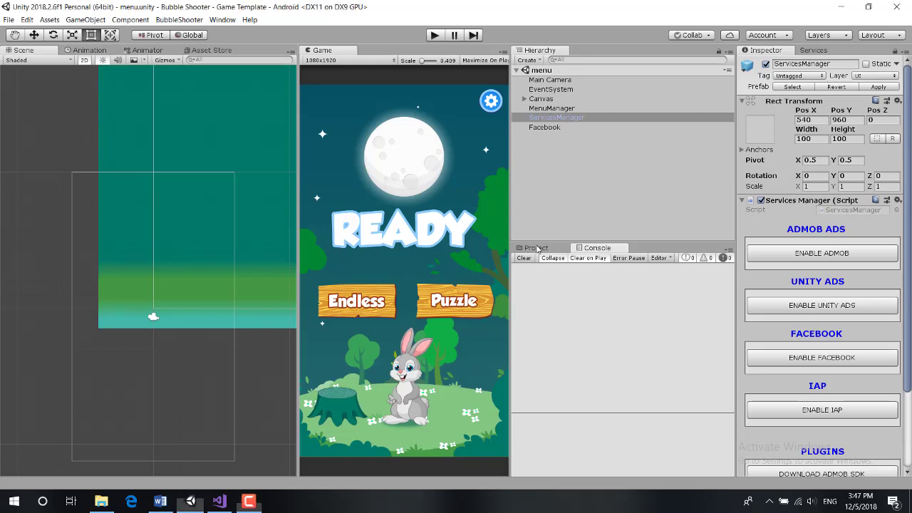
# Show the project's assets and list the scenes in Assets/Scenes
pyautogui.click(536, 247)
pyautogui.click(529, 402)
pyautogui.click(525, 411)
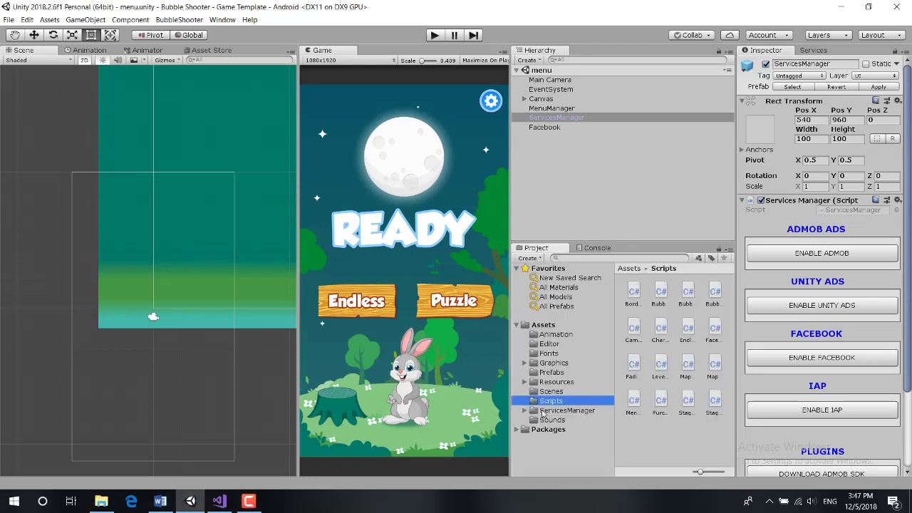
pyautogui.click(551, 391)
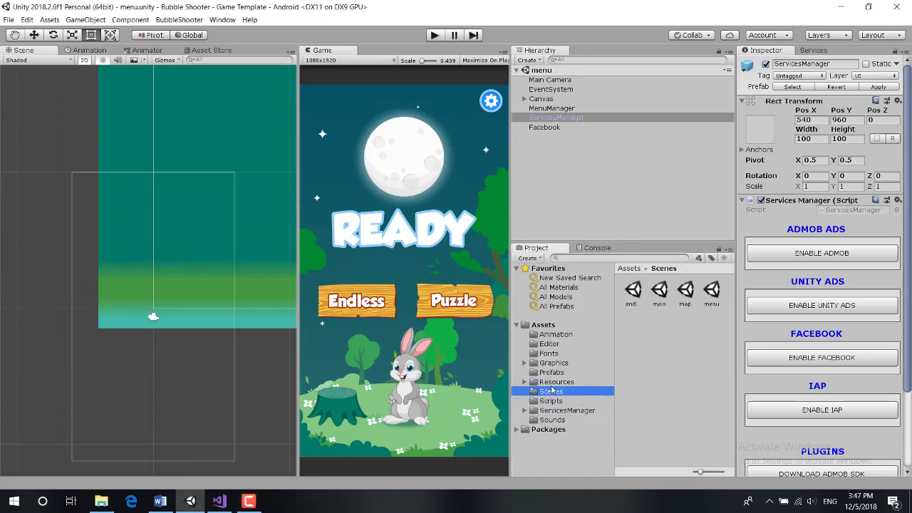
pyautogui.click(709, 295)
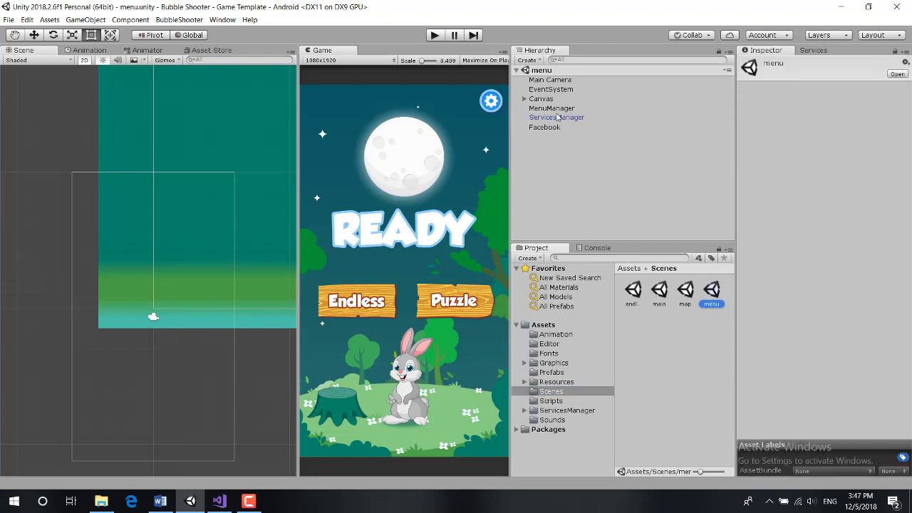
# Select ServicesManager and follow its DOWNLOAD ADMOB SDK link to GitHub
pyautogui.click(556, 118)
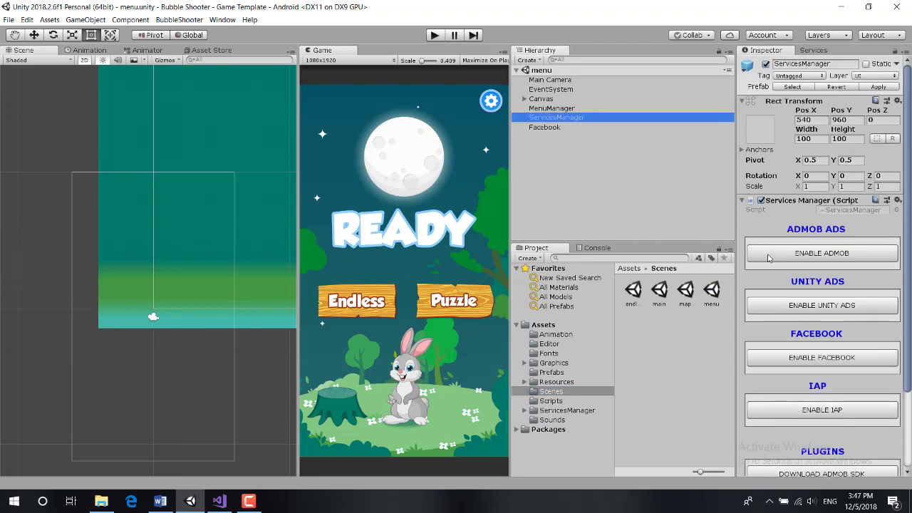
pyautogui.scroll(-3, 775, 269)
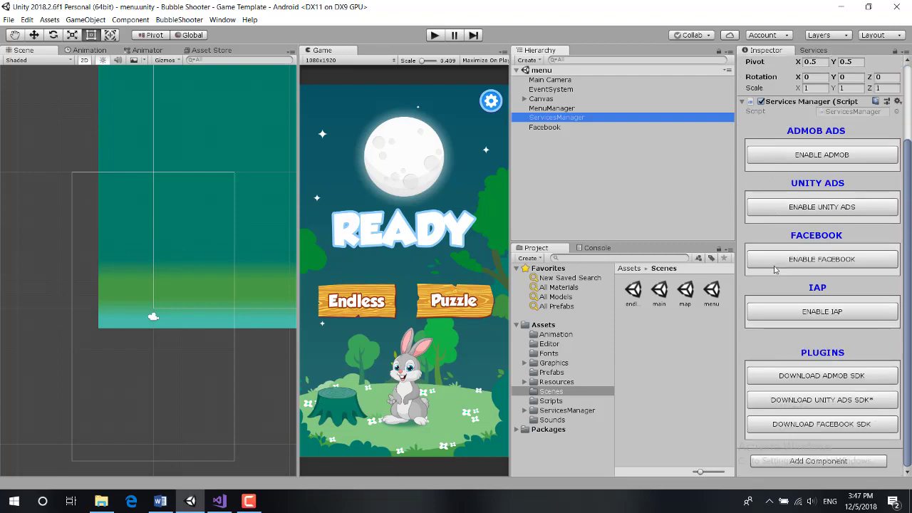
pyautogui.click(793, 378)
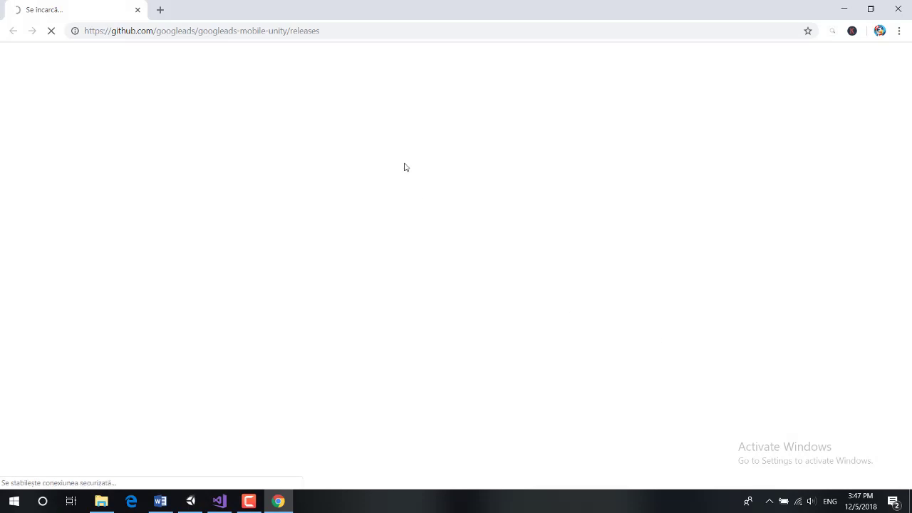
# Scroll to the v3.15.1 release assets and download GoogleMobileAds.unitypackage
pyautogui.scroll(-2, 301, 122)
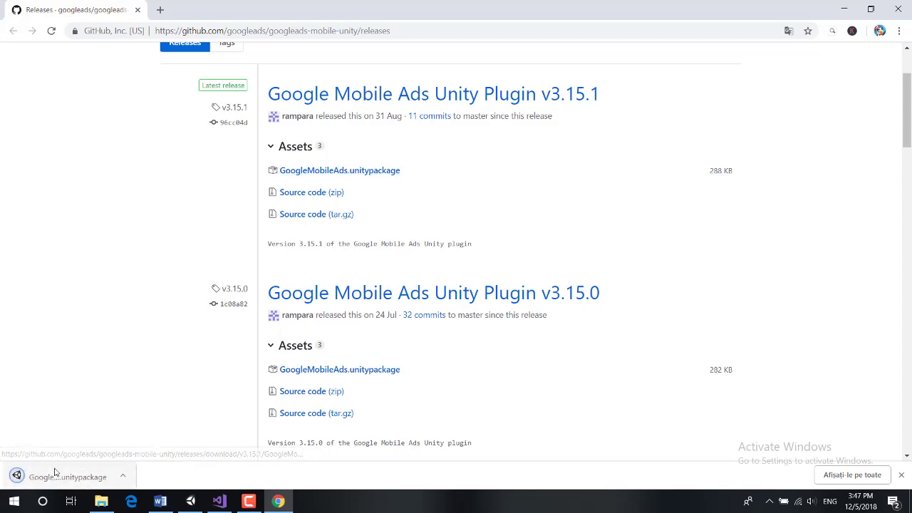
# Import all files of GoogleMobileAds.unitypackage from Downloads as a custom package
pyautogui.click(190, 503)
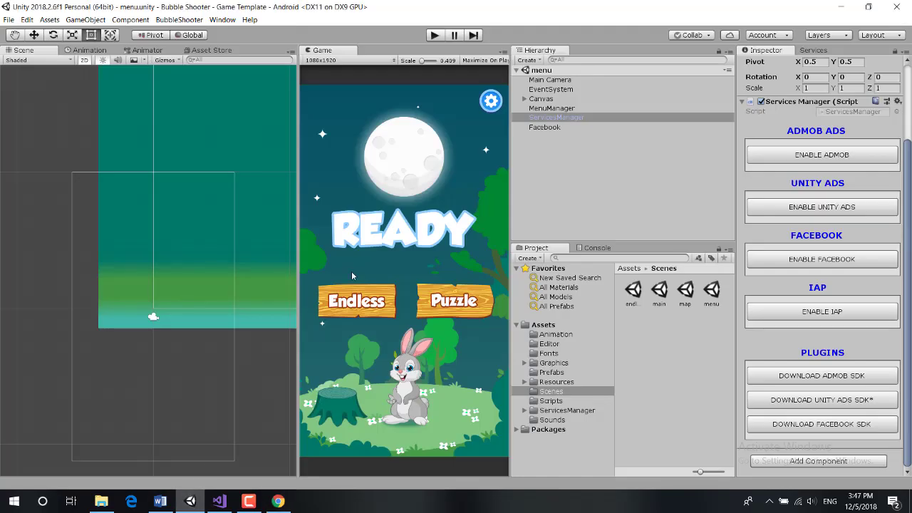
pyautogui.click(50, 20)
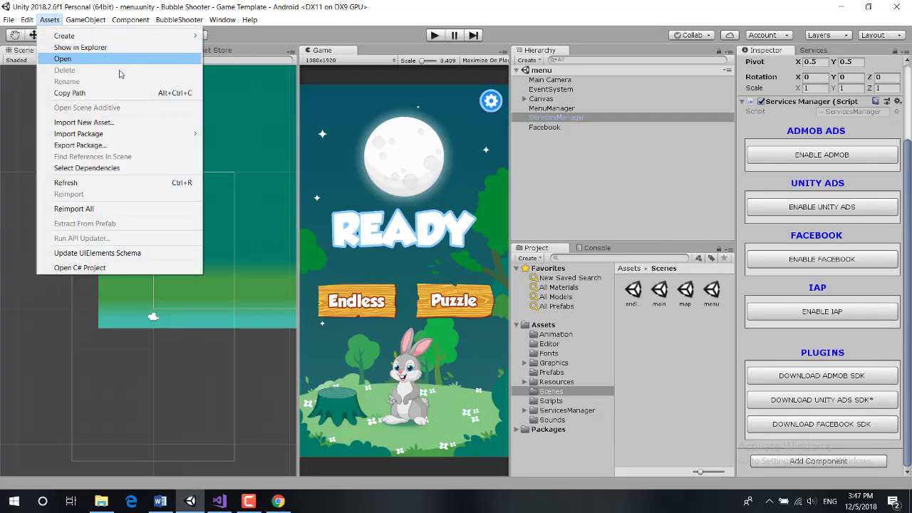
pyautogui.moveTo(116, 136)
pyautogui.click(260, 135)
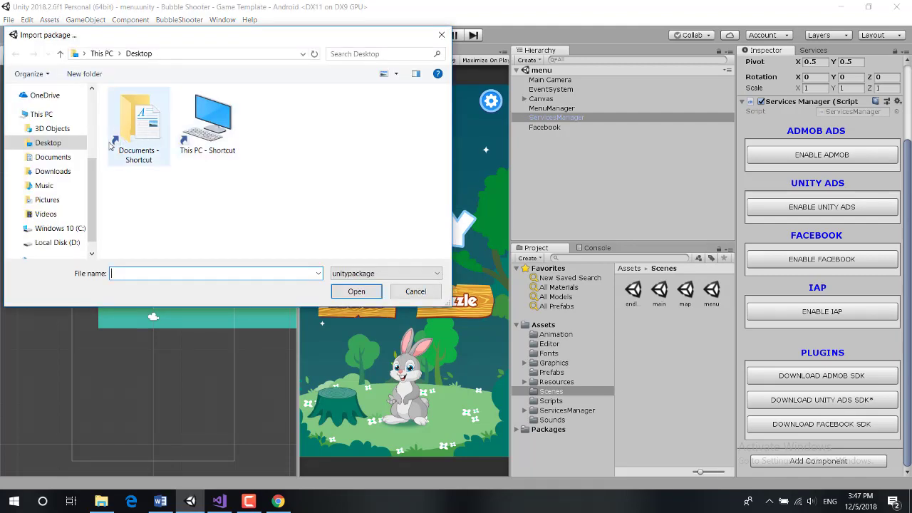
pyautogui.click(55, 177)
pyautogui.click(173, 148)
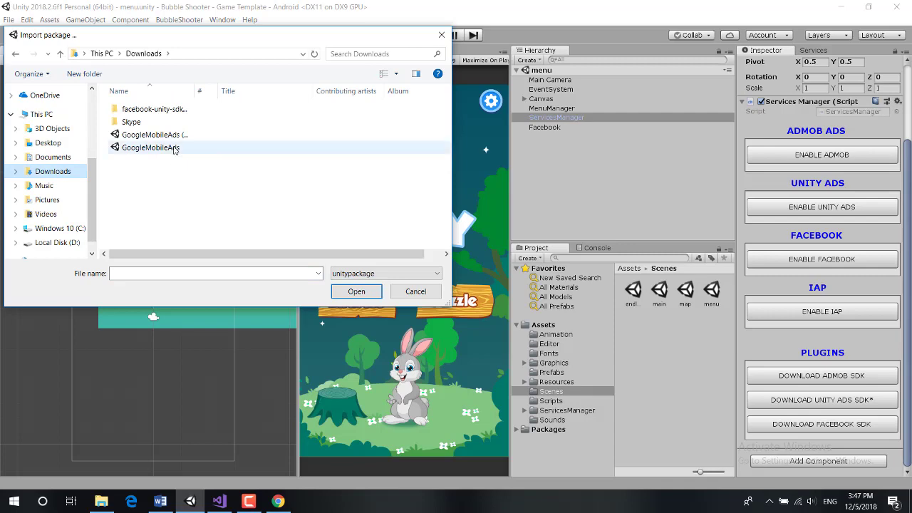
pyautogui.doubleClick(174, 147)
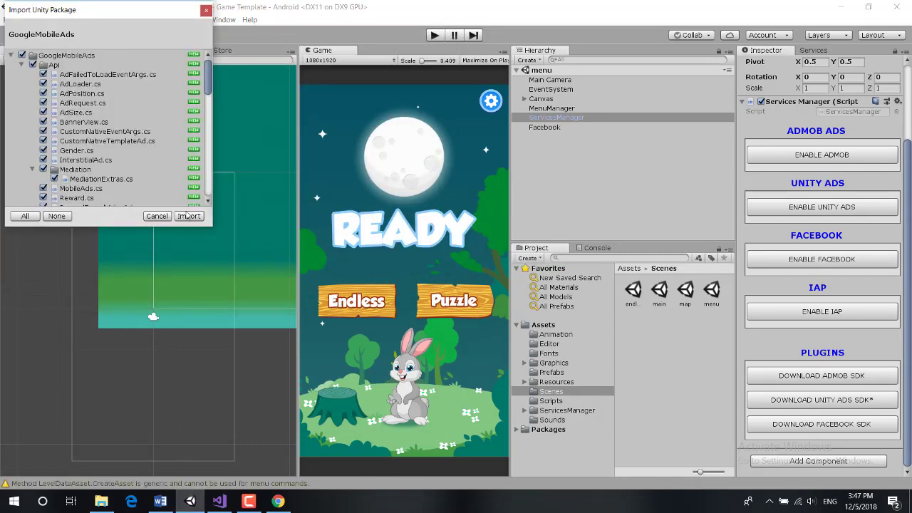
pyautogui.click(188, 215)
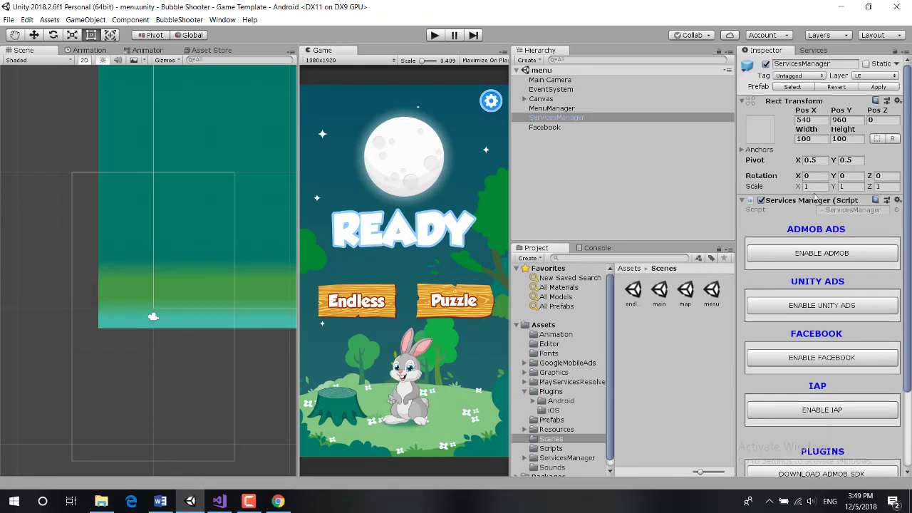
# Enable AdMob on ServicesManager, confirm it, and uncheck Test mode in its settings
pyautogui.click(544, 118)
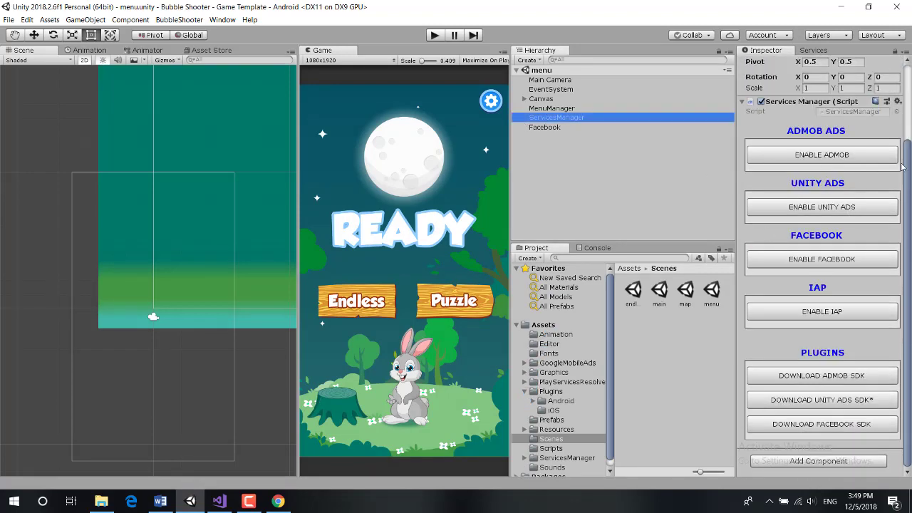
pyautogui.click(810, 162)
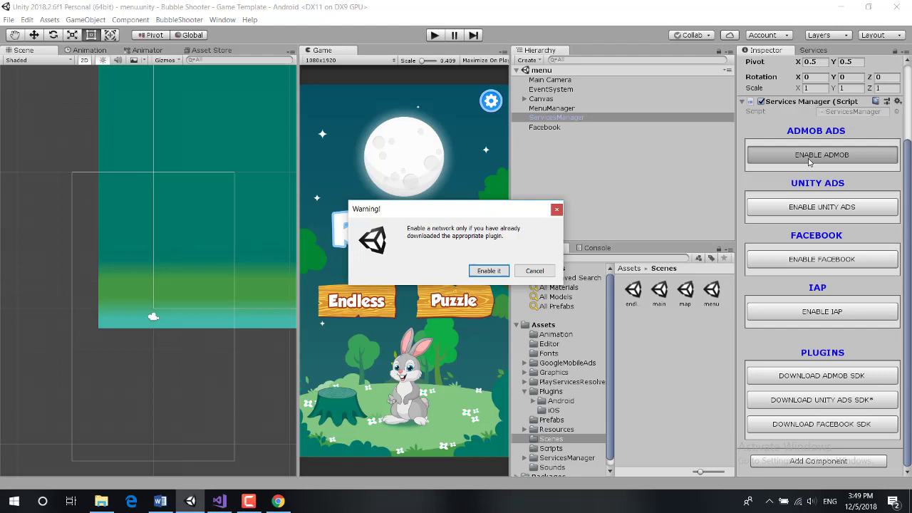
pyautogui.click(498, 272)
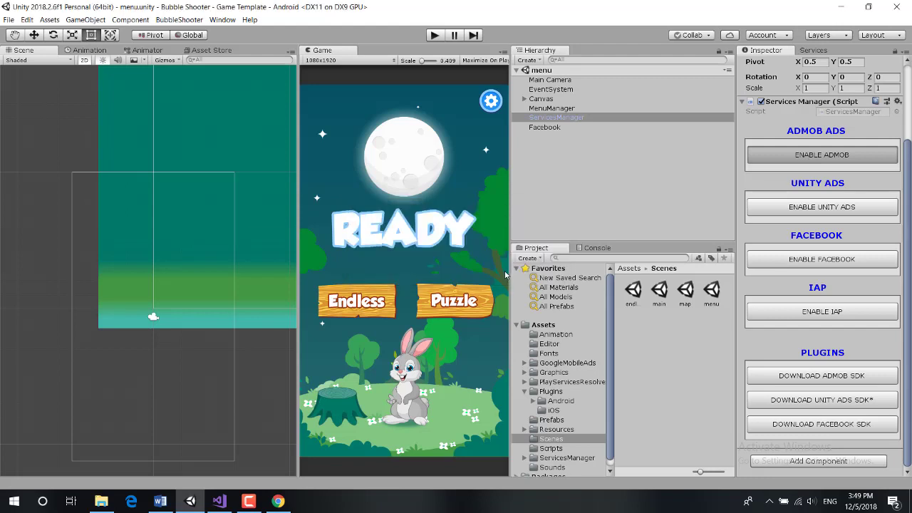
pyautogui.click(751, 174)
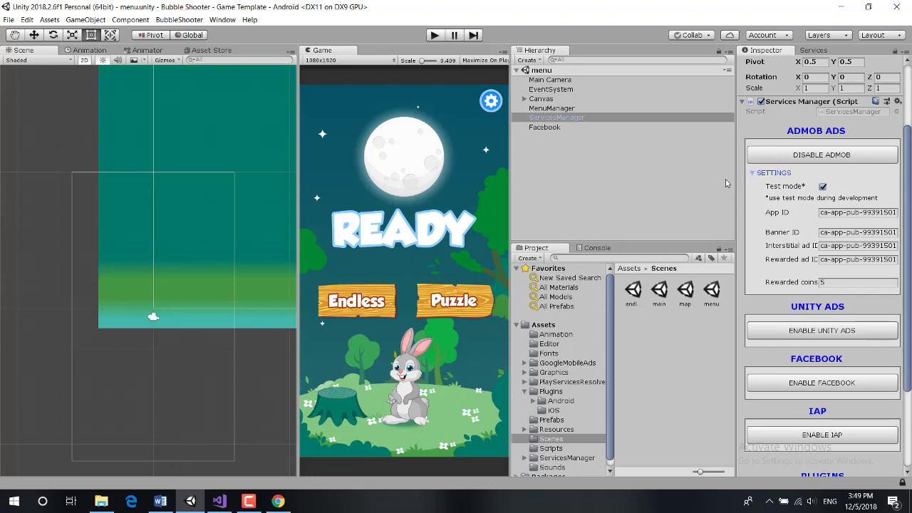
pyautogui.moveTo(739, 182); pyautogui.dragTo(716, 182)
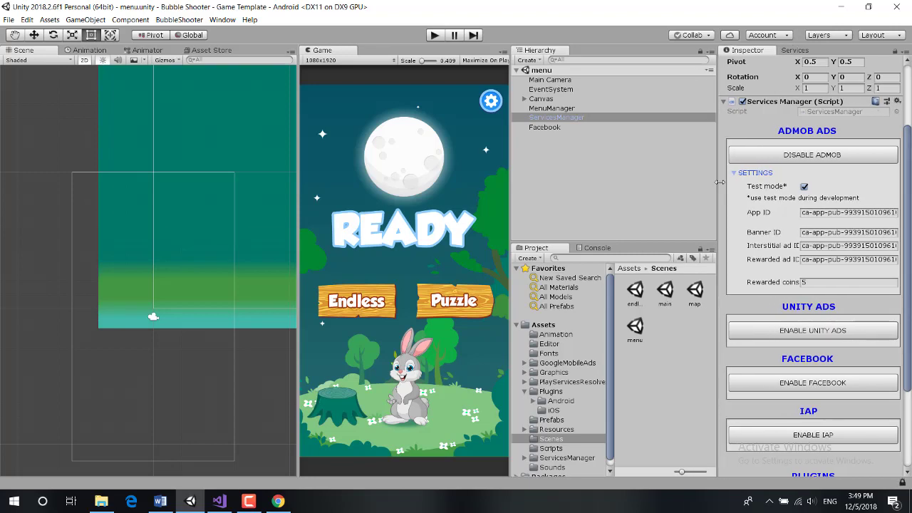
pyautogui.click(801, 187)
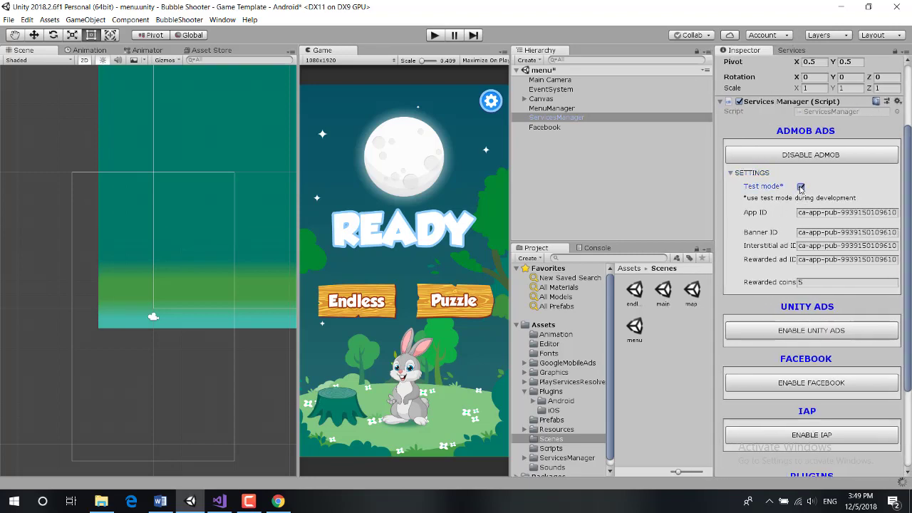
pyautogui.click(279, 502)
# Search Google for 'admob' and open the Google AdMob website
pyautogui.click(292, 31)
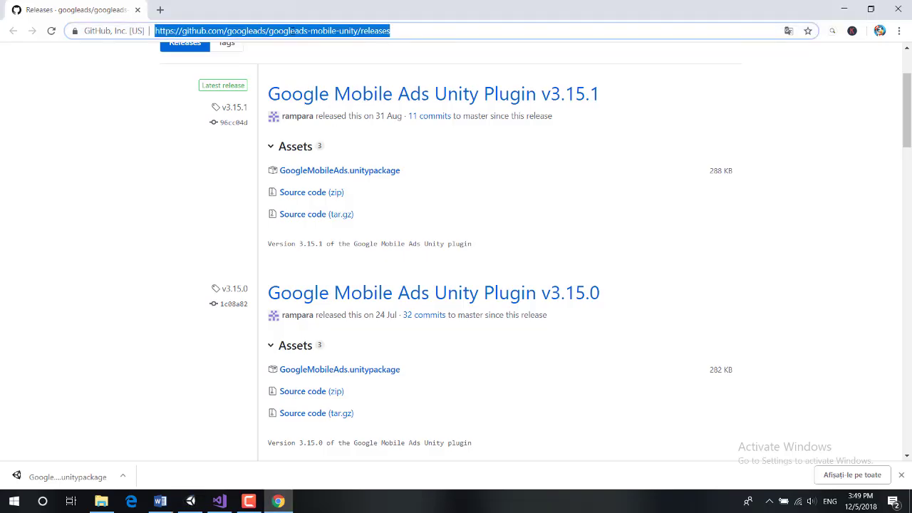
pyautogui.write('google.md')
pyautogui.press('Return')
pyautogui.write('ad')
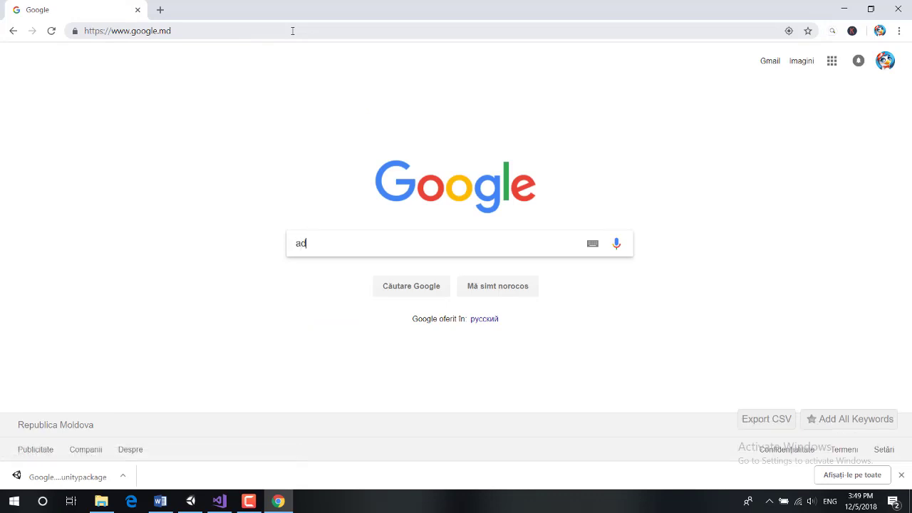
pyautogui.write('mob')
pyautogui.press('Return')
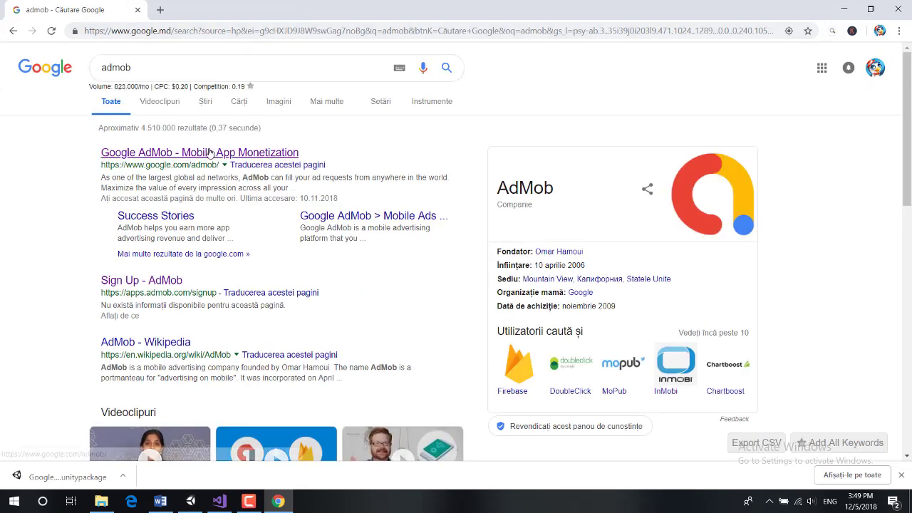
pyautogui.click(208, 153)
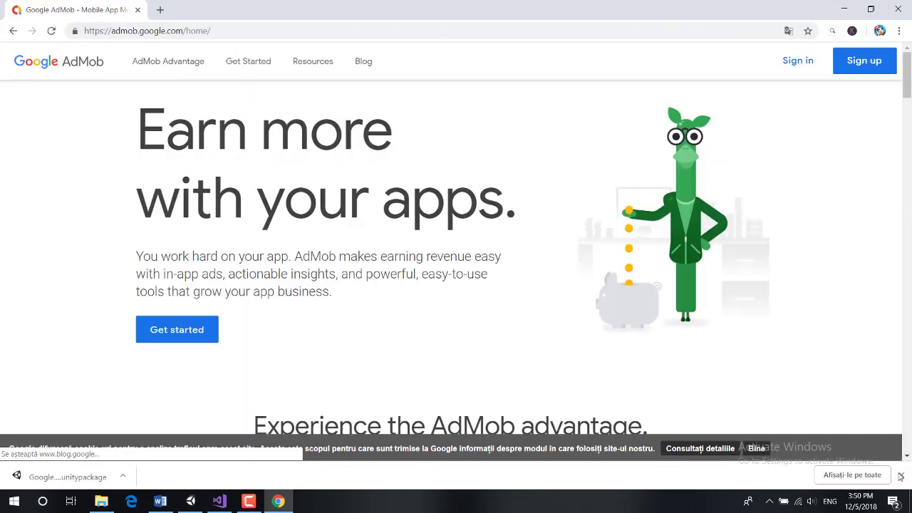
# Dismiss the download bar and sign in to AdMob with the current Google account
pyautogui.click(900, 475)
pyautogui.click(864, 67)
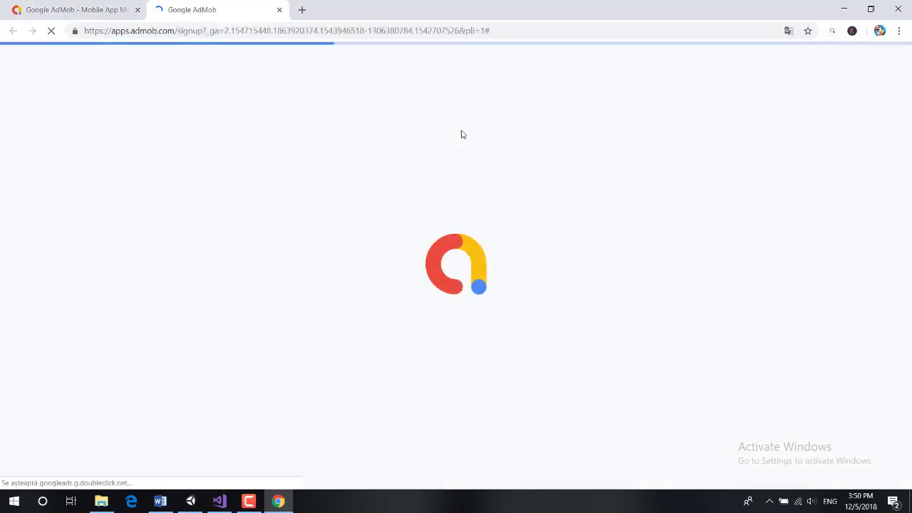
pyautogui.click(455, 206)
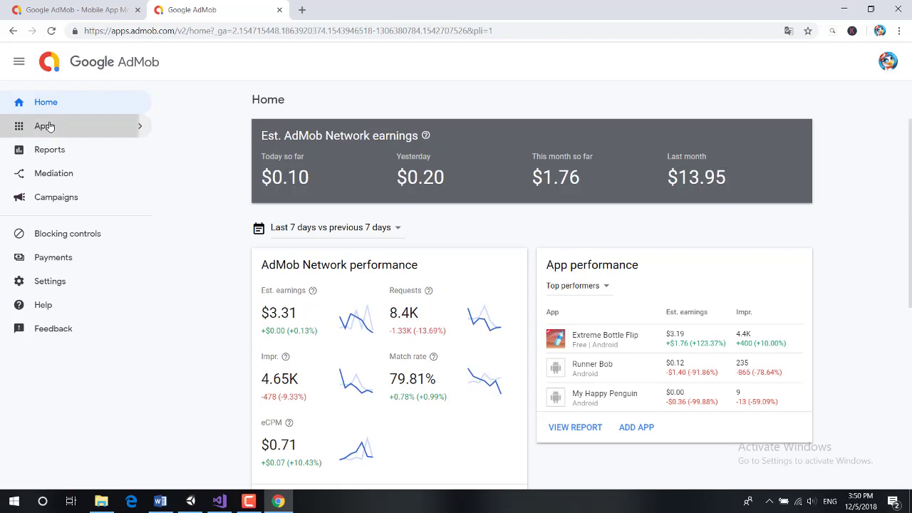
# Add an unpublished Android app named 'Bubble Shooter Test Ads' in AdMob
pyautogui.click(72, 125)
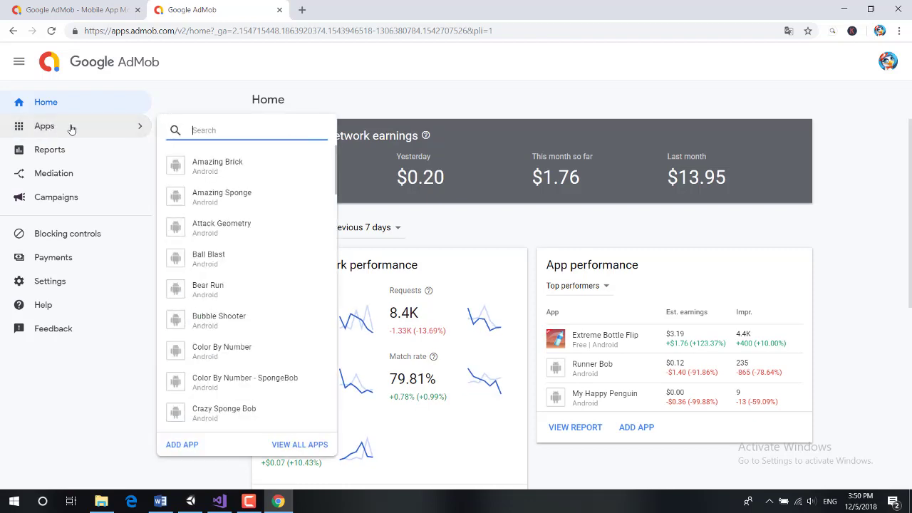
pyautogui.click(182, 444)
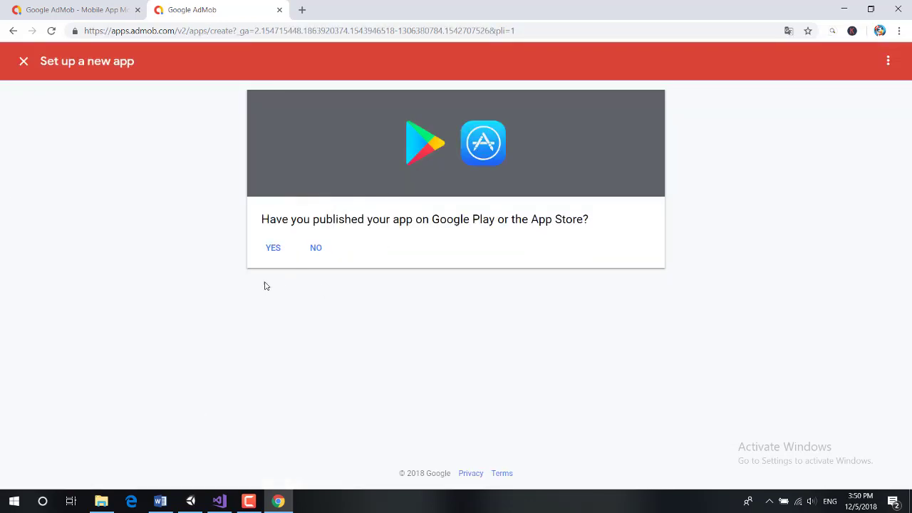
pyautogui.click(316, 249)
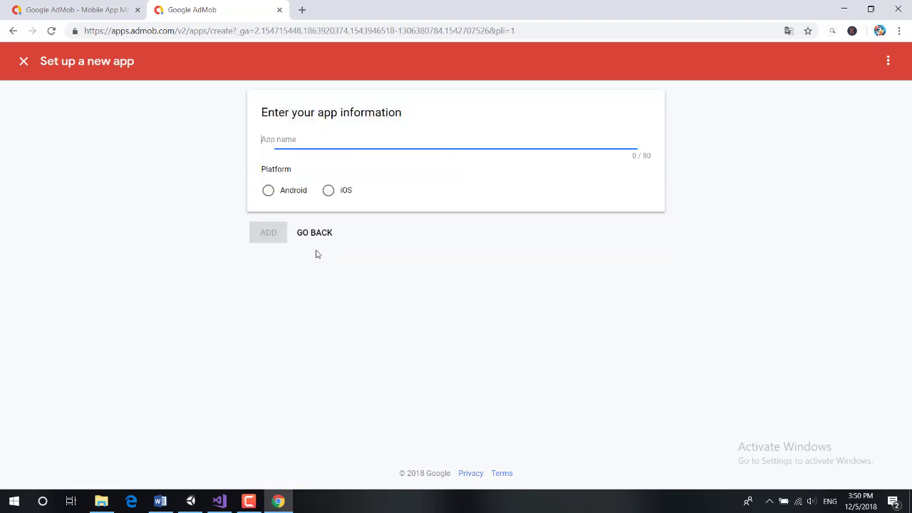
pyautogui.click(312, 145)
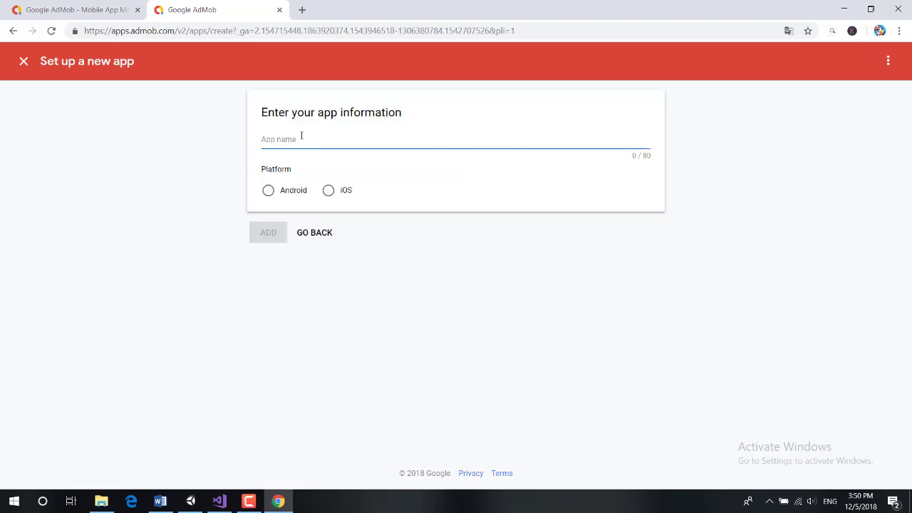
pyautogui.write('Yo')
pyautogui.press('BackSpace')
pyautogui.write('Bubble Shooter Test Ads')
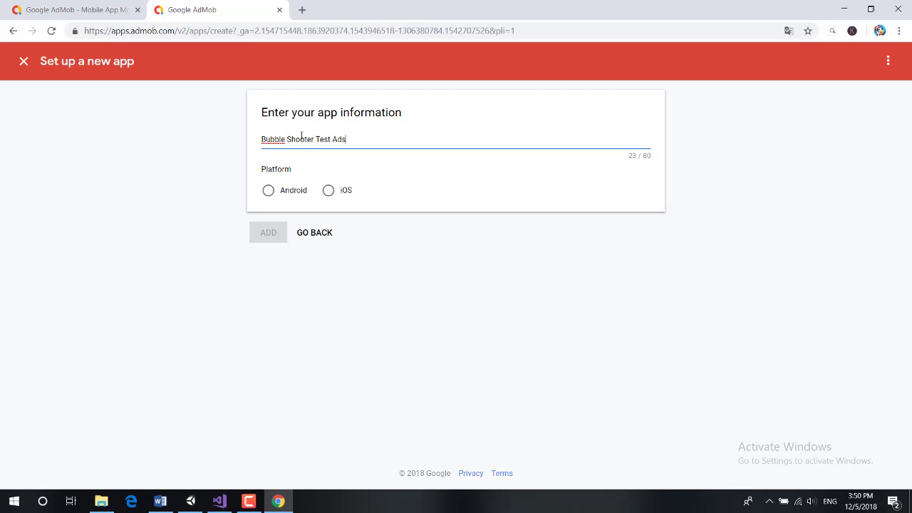
pyautogui.click(289, 193)
pyautogui.click(268, 233)
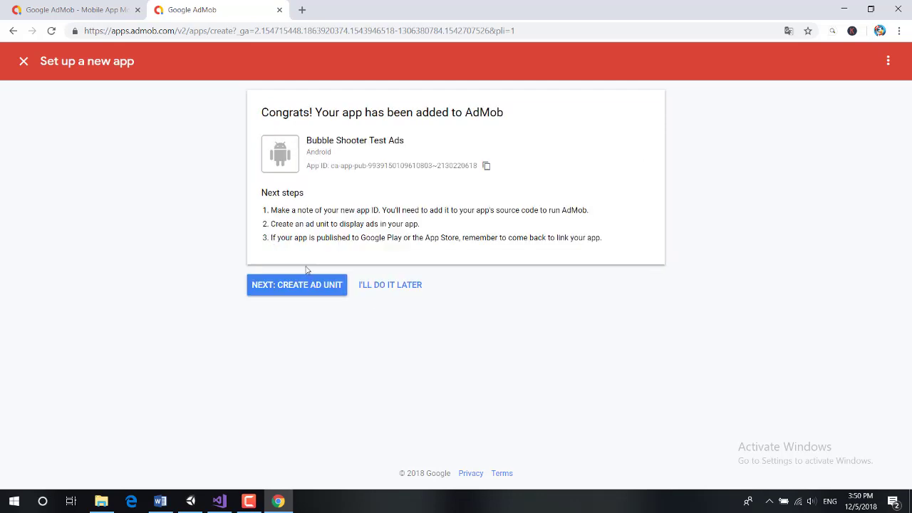
# Create a Banner ad unit named 'bannerAD', then begin adding another ad unit
pyautogui.click(320, 288)
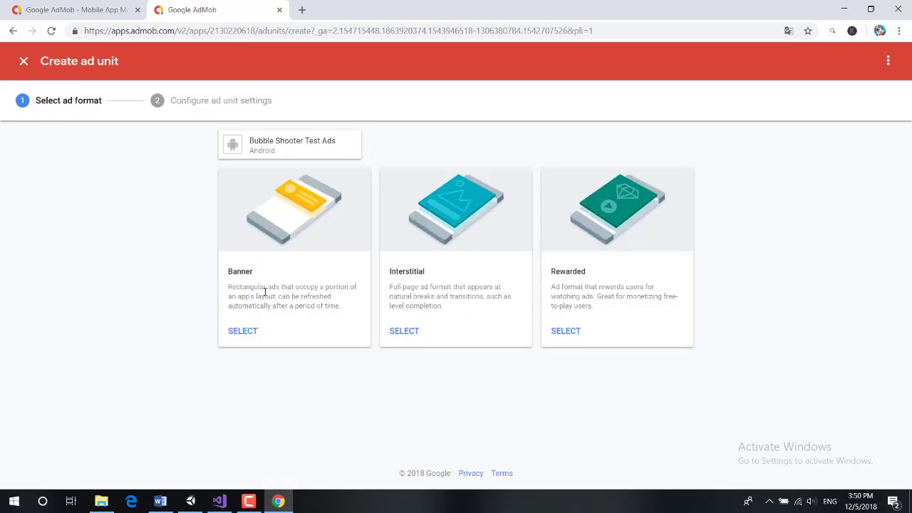
pyautogui.click(249, 330)
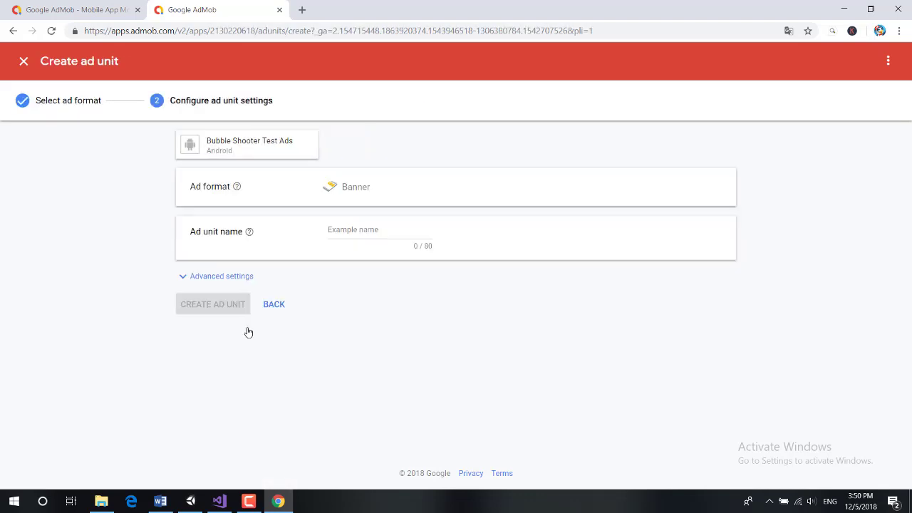
pyautogui.click(361, 231)
pyautogui.write('bannerAD')
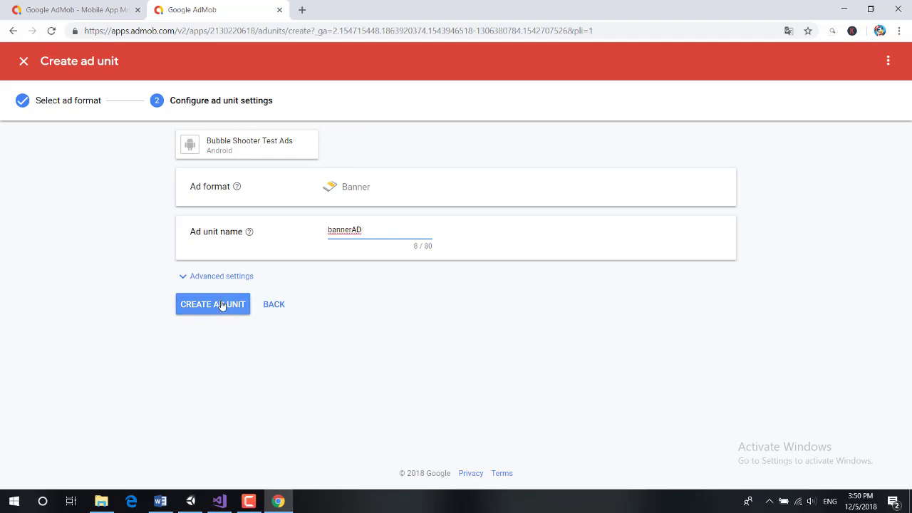
pyautogui.click(220, 304)
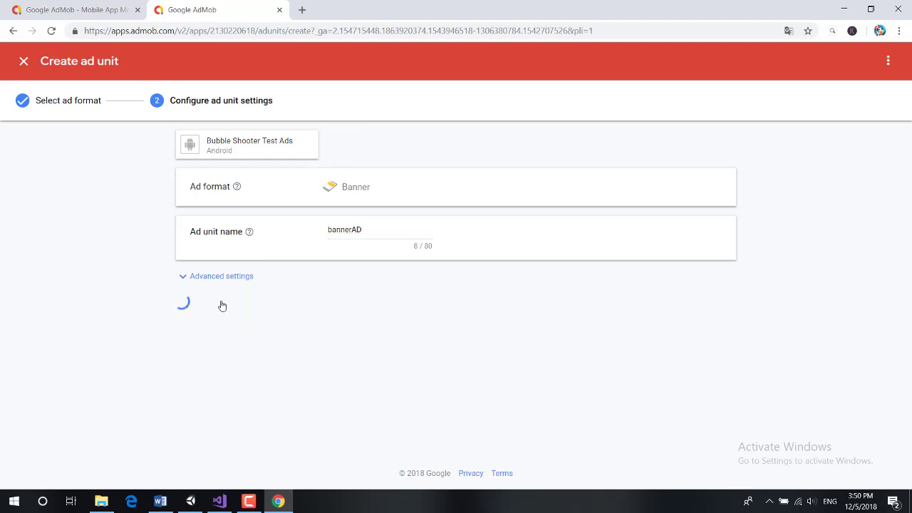
pyautogui.click(266, 383)
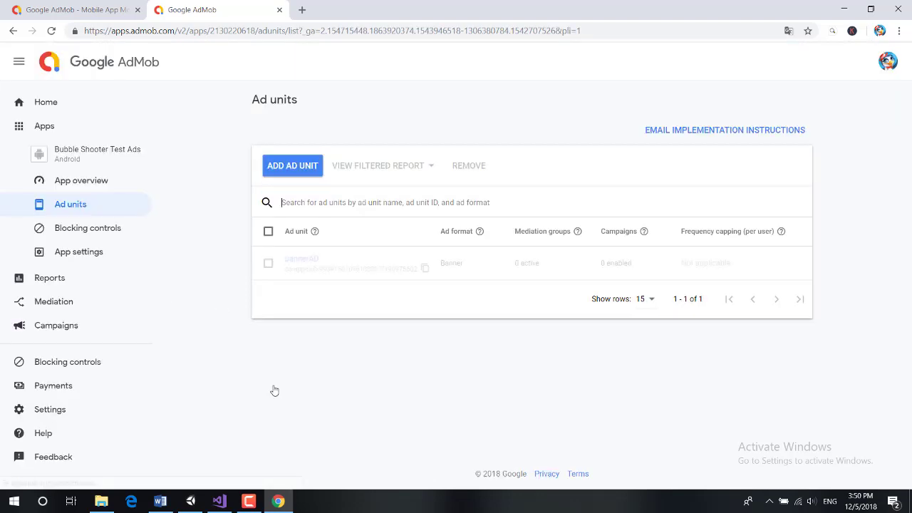
pyautogui.click(293, 174)
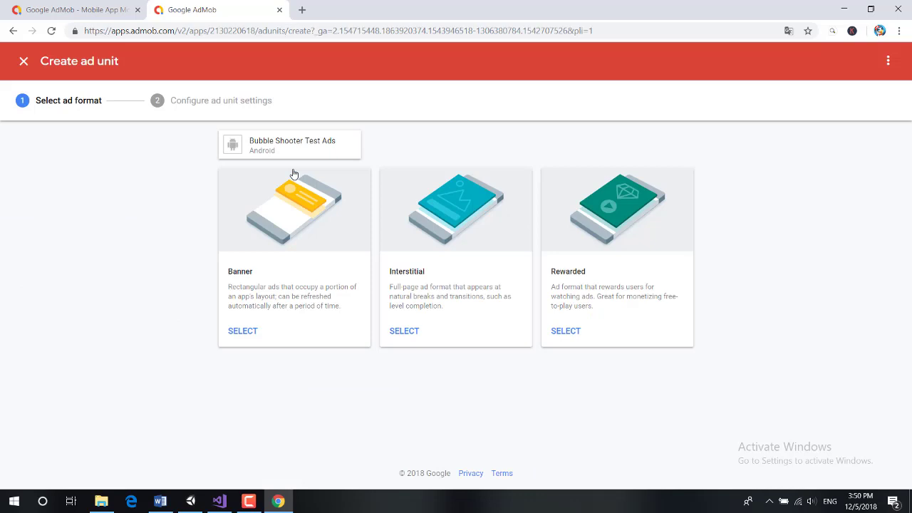
# Create an Interstitial ad unit named 'interstitialAD'
pyautogui.click(402, 331)
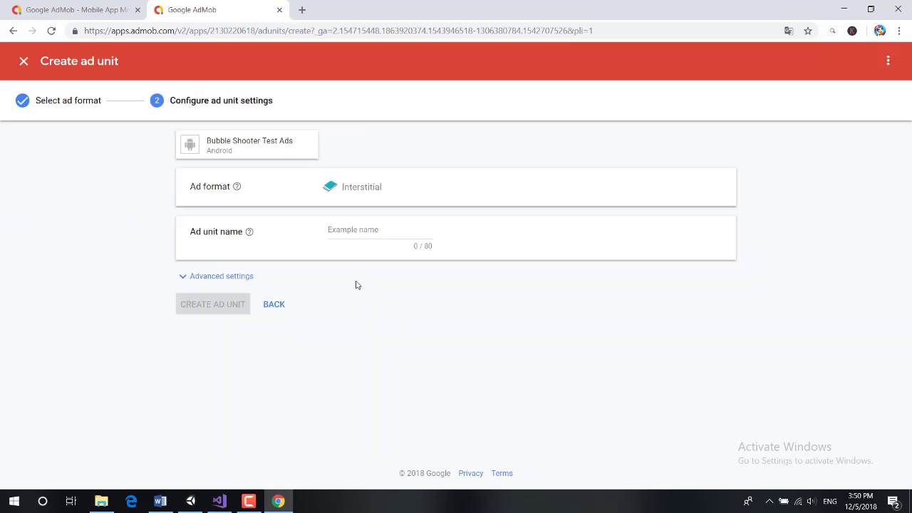
pyautogui.click(359, 230)
pyautogui.write('interstitialAD')
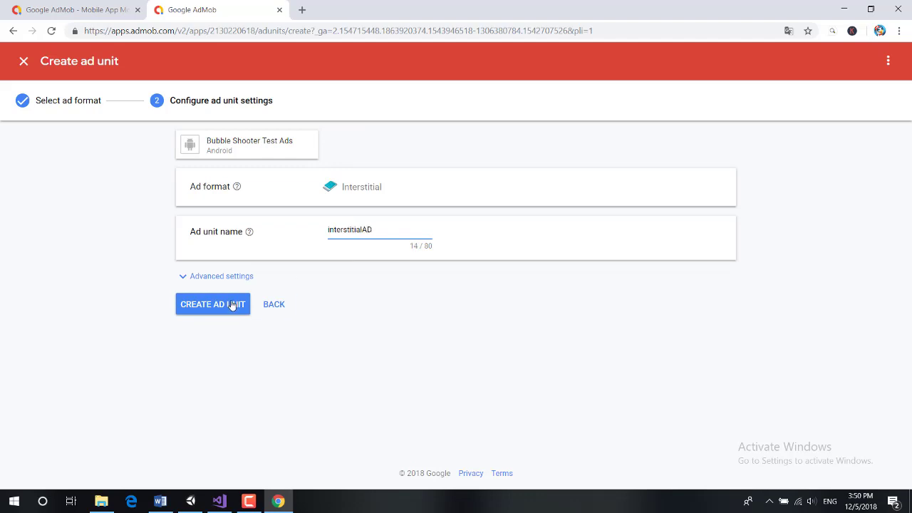
pyautogui.click(232, 305)
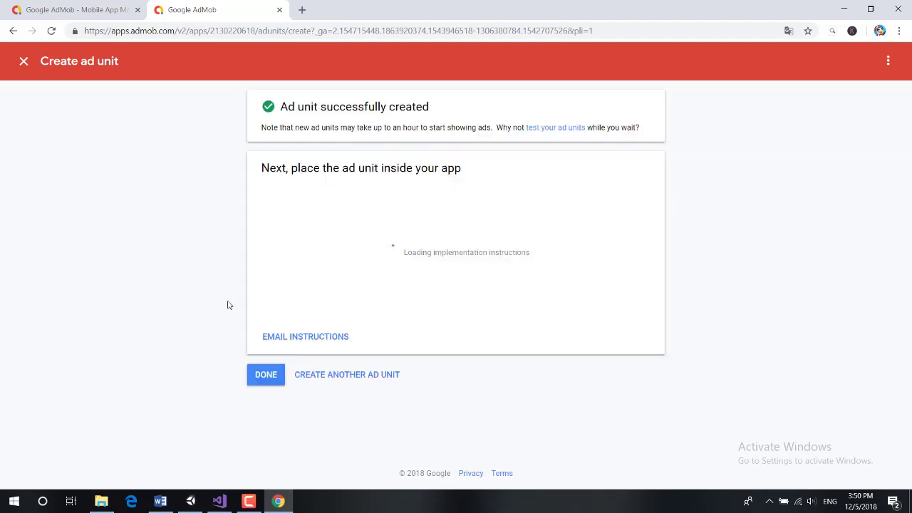
pyautogui.click(268, 385)
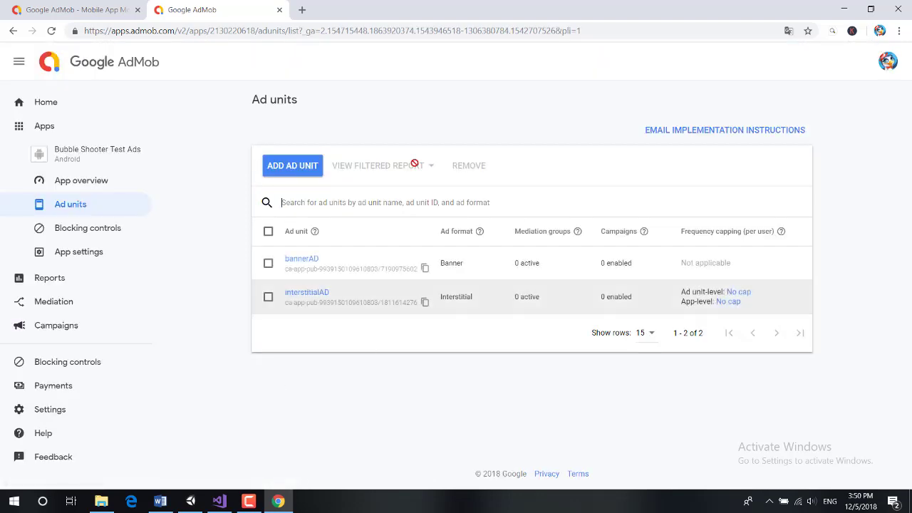
# Create a Rewarded ad unit named 'rewardedAd' and copy the bannerAD unit ID
pyautogui.click(310, 167)
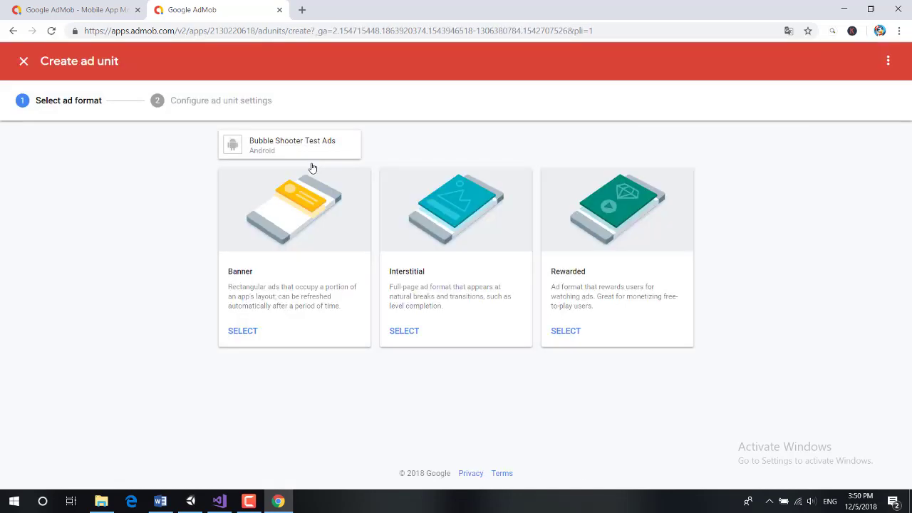
pyautogui.click(568, 332)
pyautogui.click(345, 230)
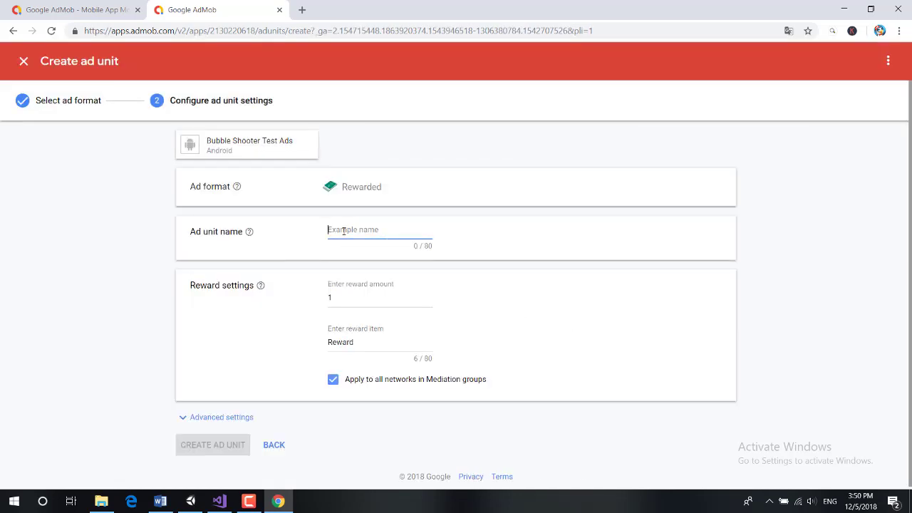
pyautogui.write('rewardedAd')
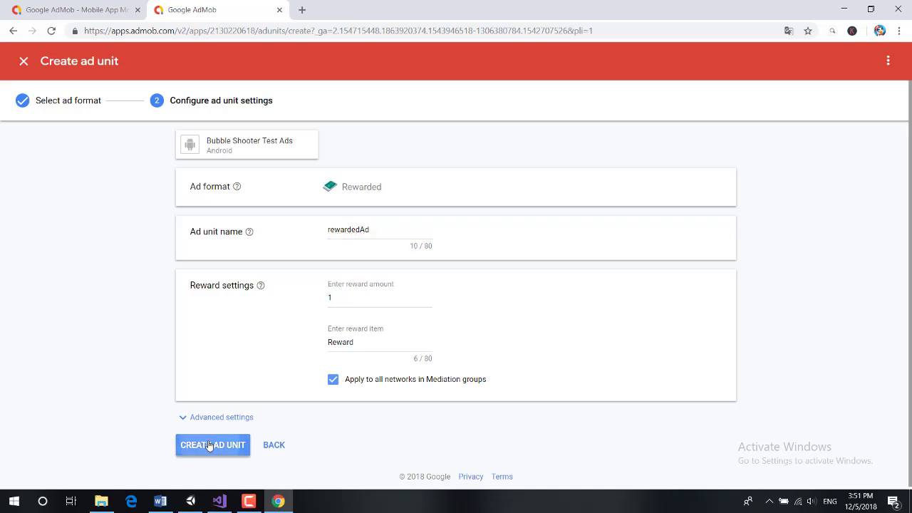
pyautogui.click(207, 444)
pyautogui.click(266, 383)
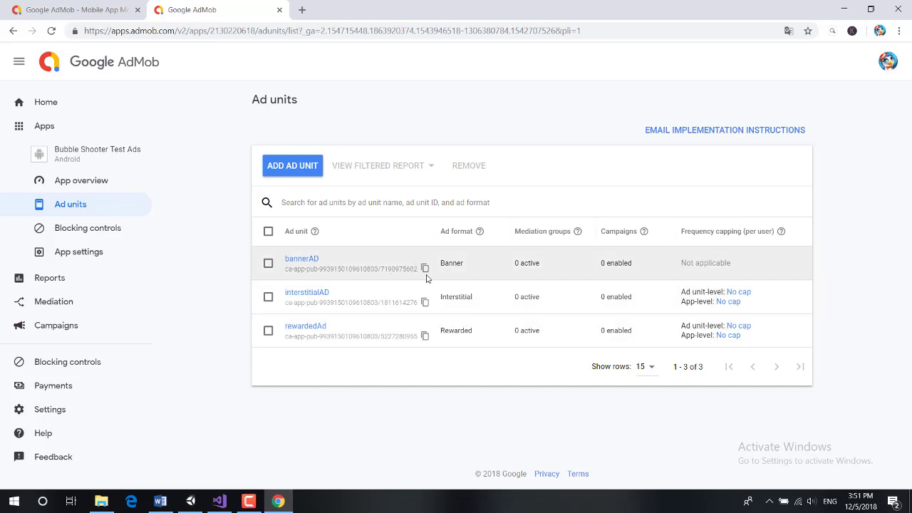
pyautogui.click(425, 269)
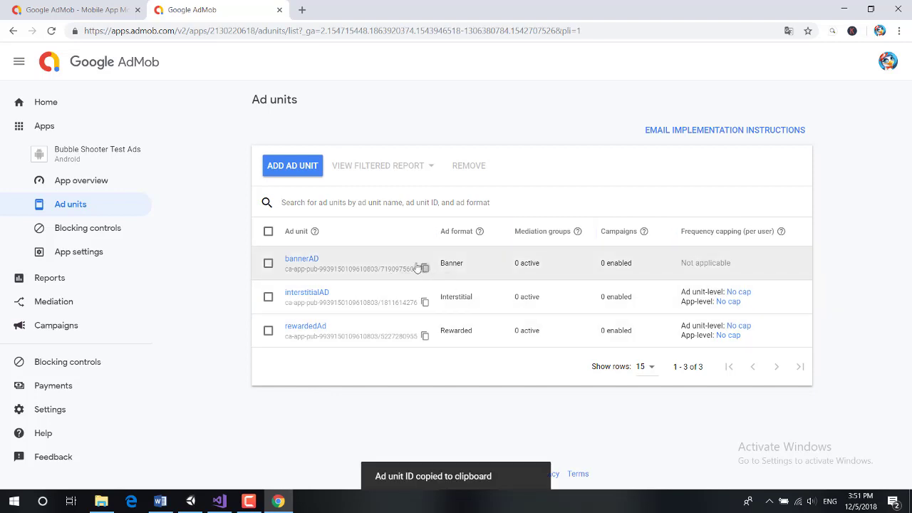
# Replace the Services Manager Banner ID with the copied bannerAD unit ID
pyautogui.click(191, 503)
pyautogui.click(830, 234)
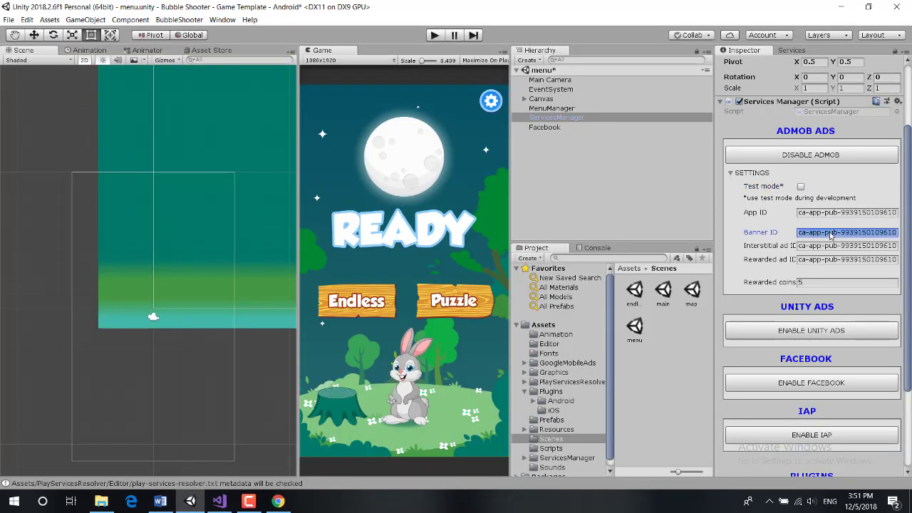
pyautogui.press('BackSpace')
pyautogui.hotkey('ctrl', 'v')
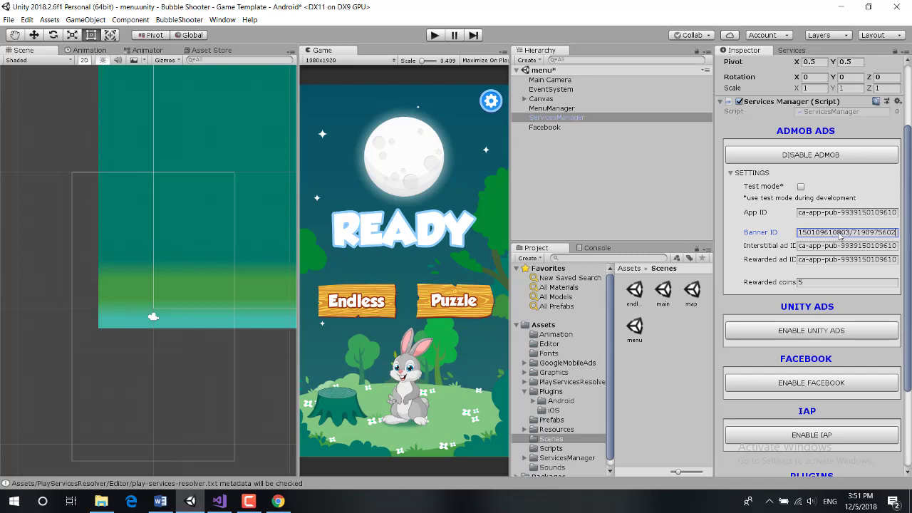
# Copy the interstitialAD unit ID into the Interstitial ad ID field
pyautogui.click(278, 501)
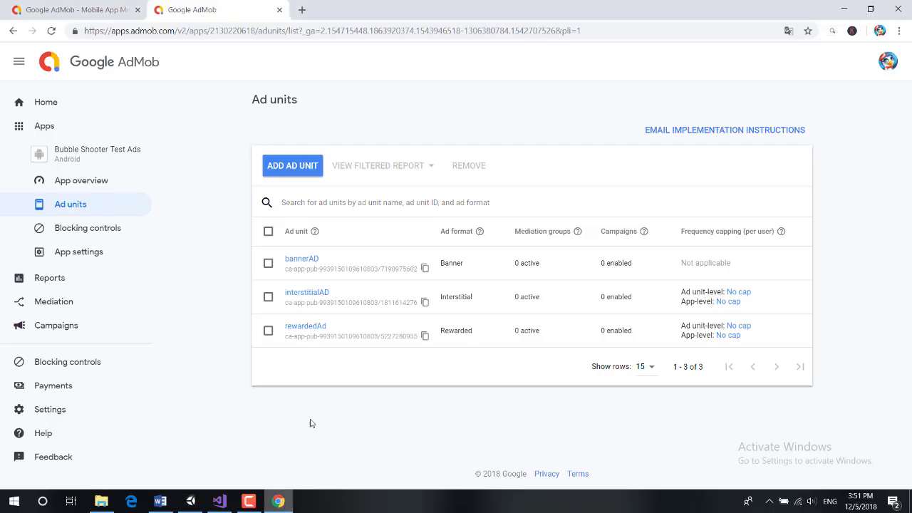
pyautogui.click(425, 302)
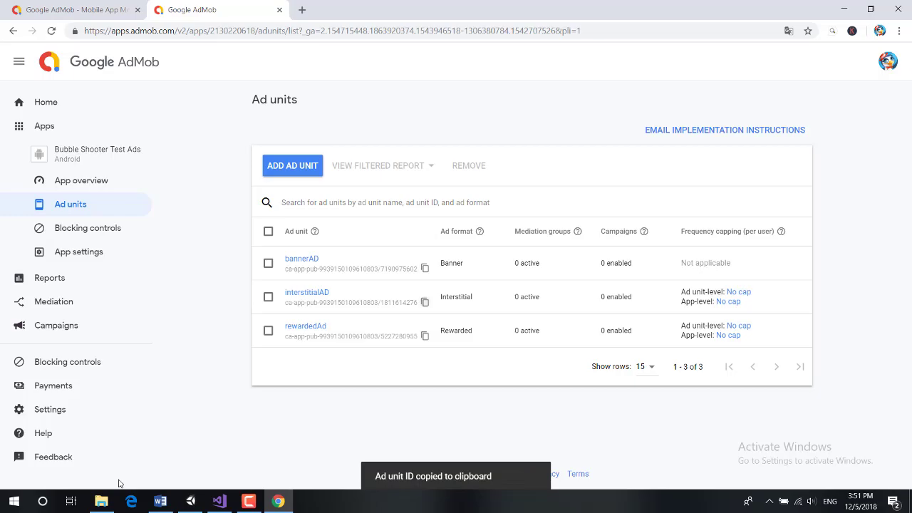
pyautogui.click(191, 502)
pyautogui.click(834, 246)
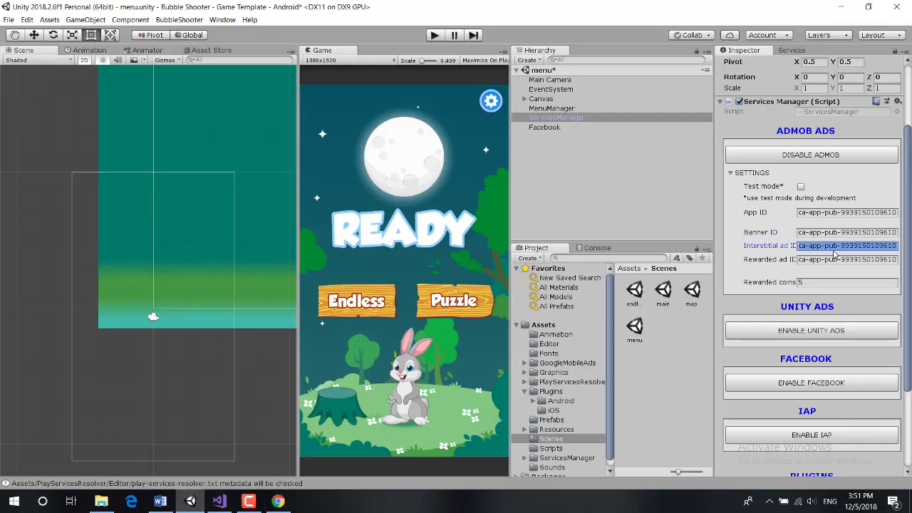
pyautogui.hotkey('ctrl', 'v')
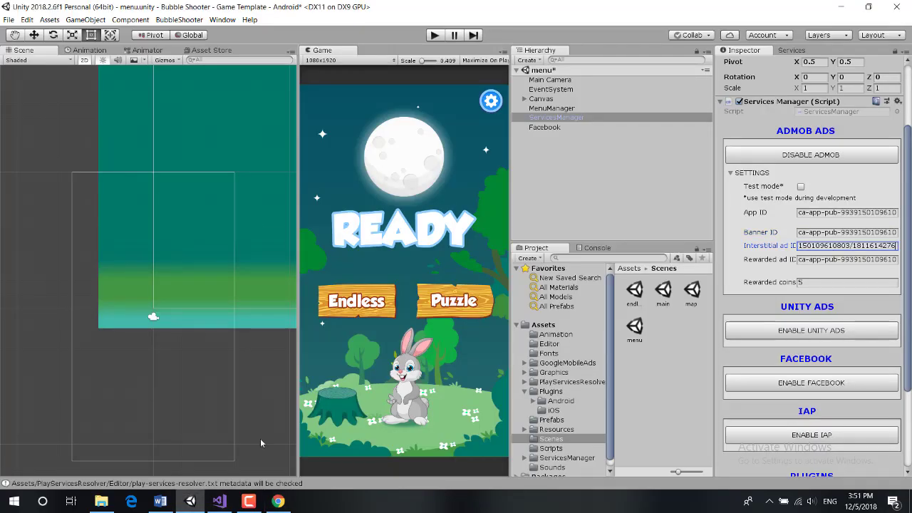
# Copy the rewardedAd unit ID into the Rewarded ad ID field
pyautogui.click(278, 502)
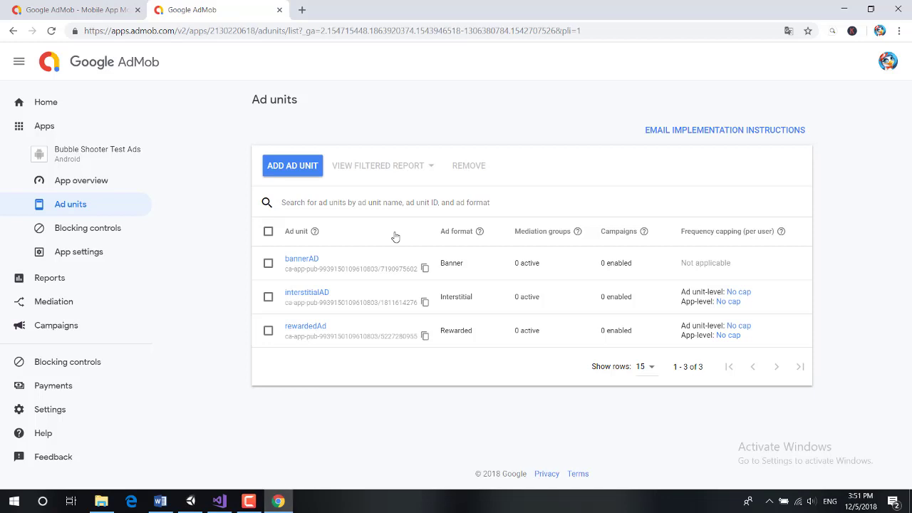
pyautogui.click(426, 337)
pyautogui.click(190, 502)
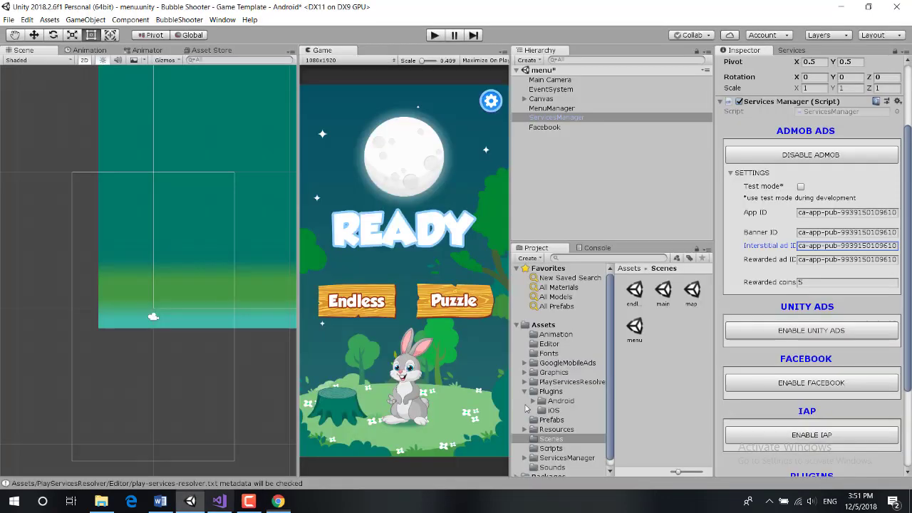
pyautogui.click(834, 261)
pyautogui.press('BackSpace')
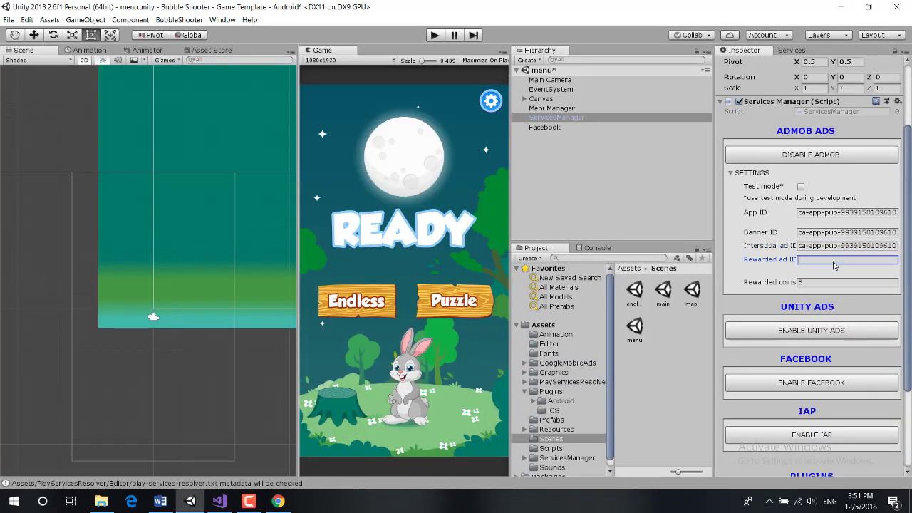
pyautogui.hotkey('ctrl', 'v')
pyautogui.click(801, 188)
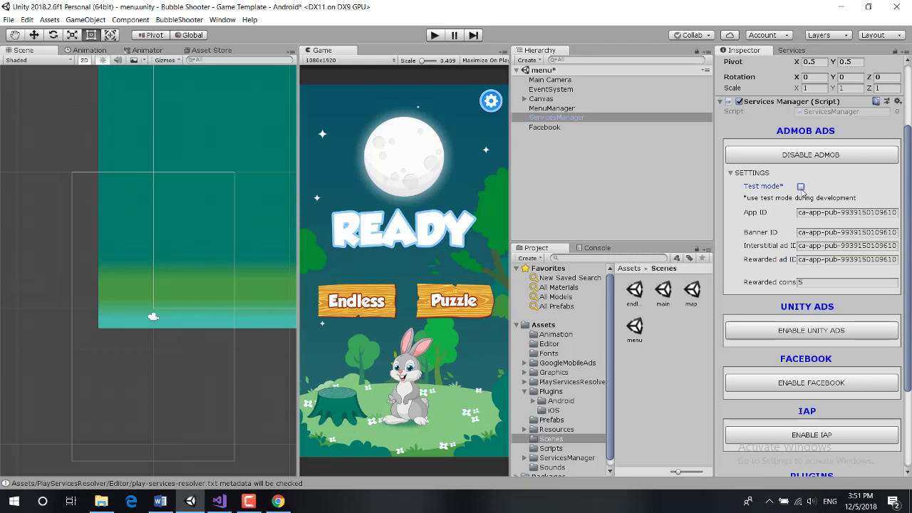
# Set Rewarded coins to 7, then open the AdMob app settings page
pyautogui.moveTo(711, 275); pyautogui.dragTo(686, 276)
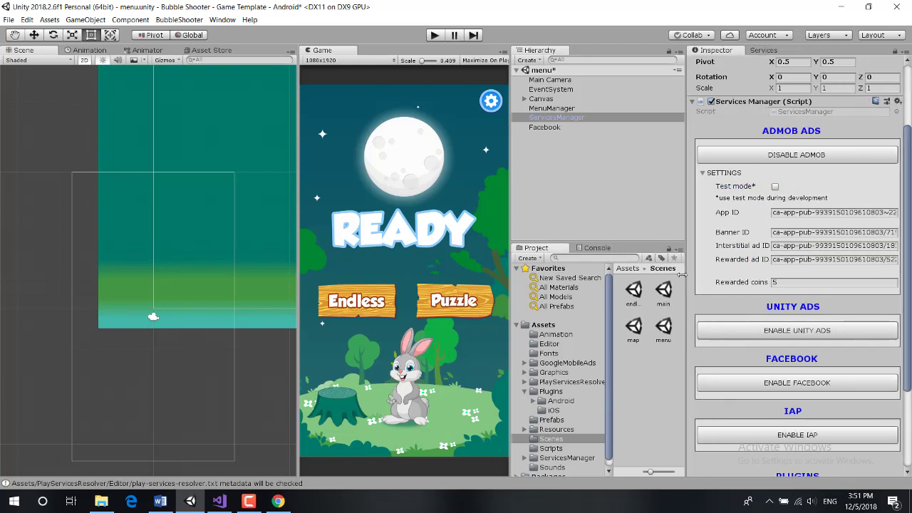
pyautogui.click(798, 284)
pyautogui.write('7')
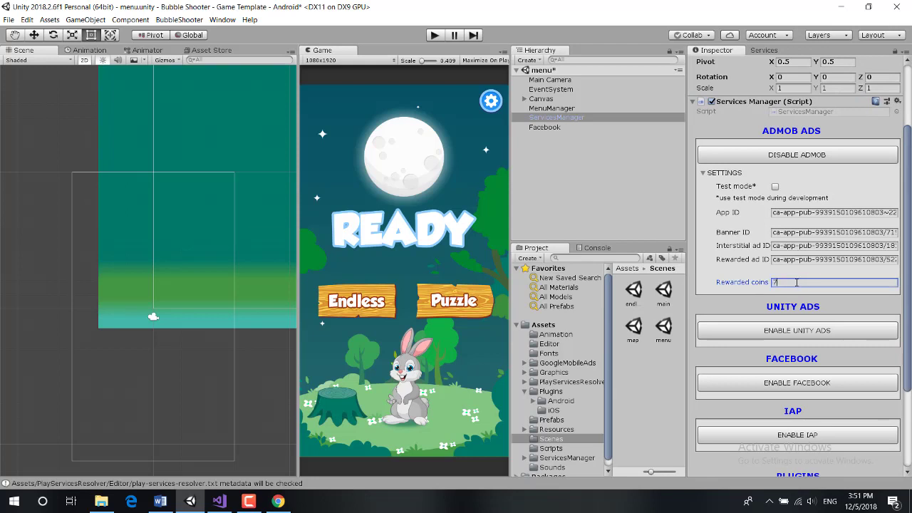
pyautogui.click(278, 501)
pyautogui.click(98, 256)
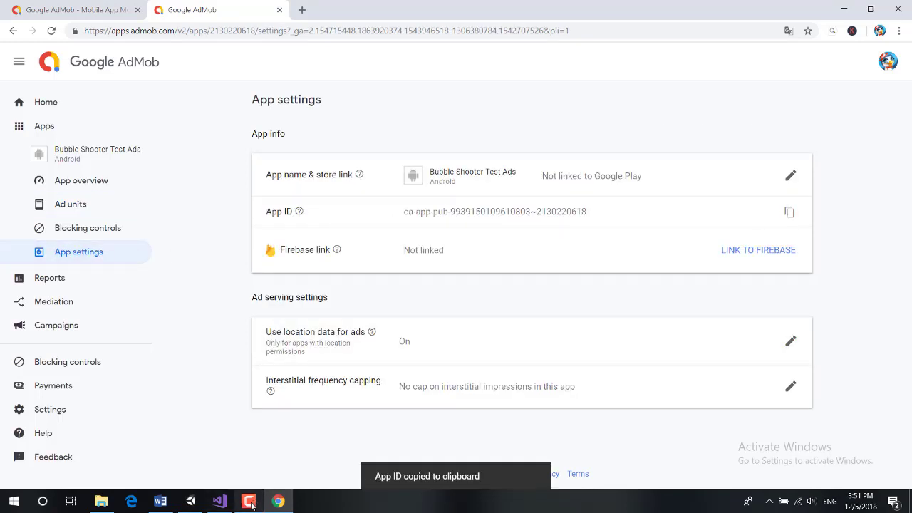
# Paste the copied AdMob App ID into the Services Manager App ID field
pyautogui.click(191, 503)
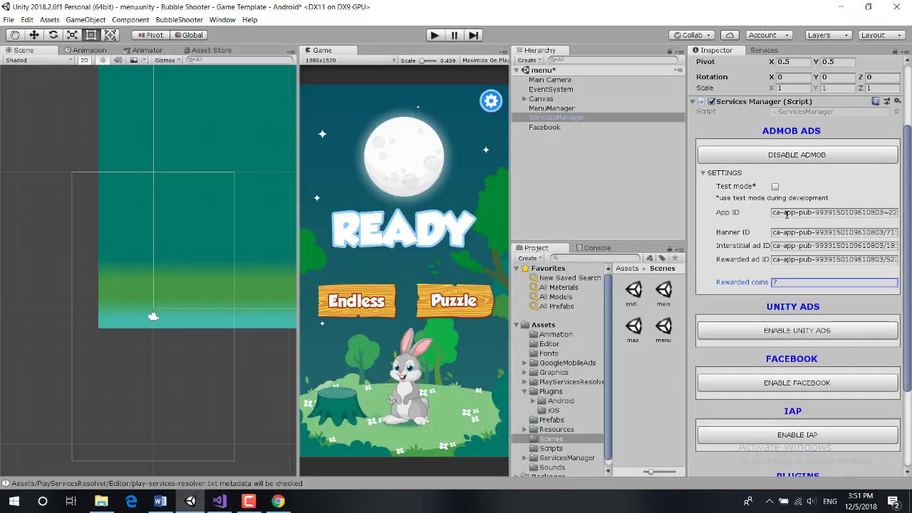
pyautogui.click(787, 213)
pyautogui.press('BackSpace')
pyautogui.hotkey('ctrl', 'v')
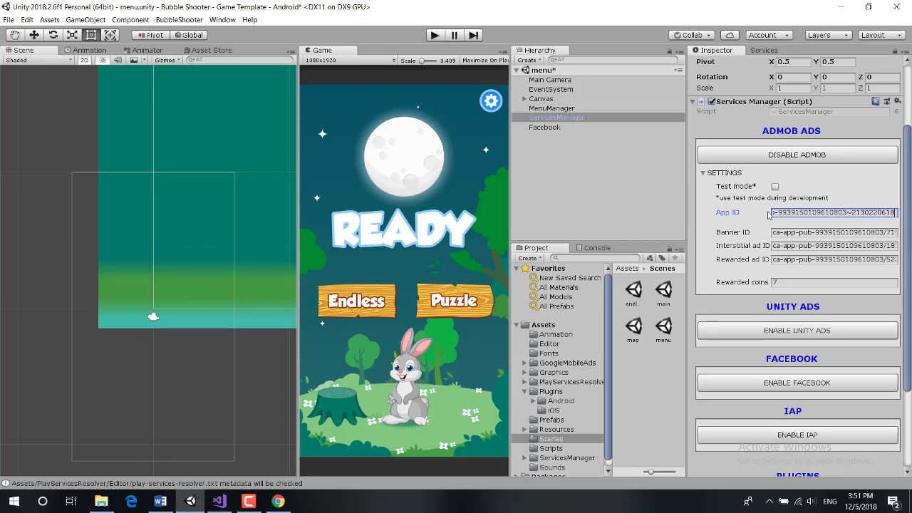
pyautogui.hotkey('ctrl', 'a')
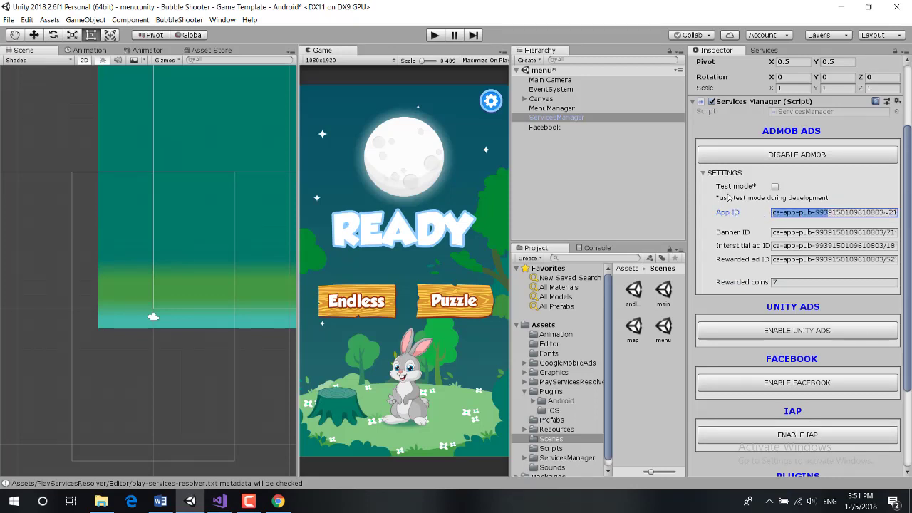
# Show the Console log and start the game in Play mode
pyautogui.click(596, 248)
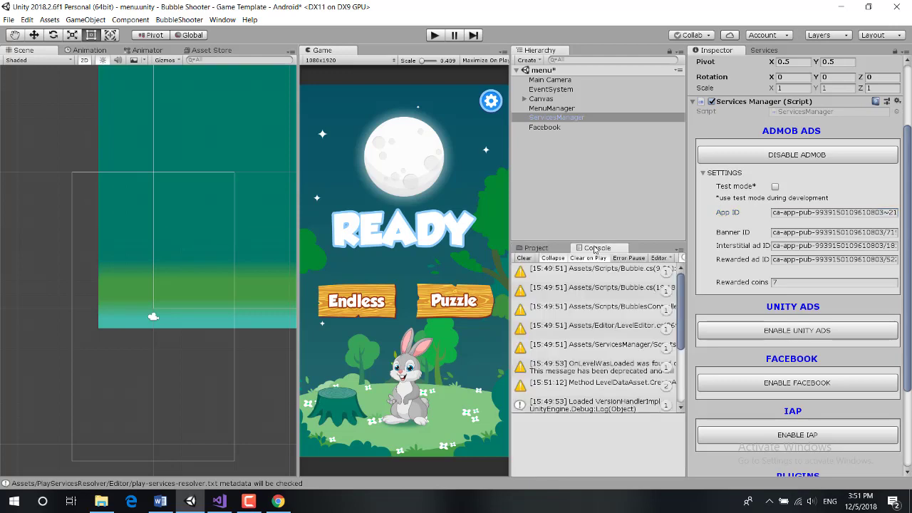
pyautogui.click(525, 258)
pyautogui.click(434, 35)
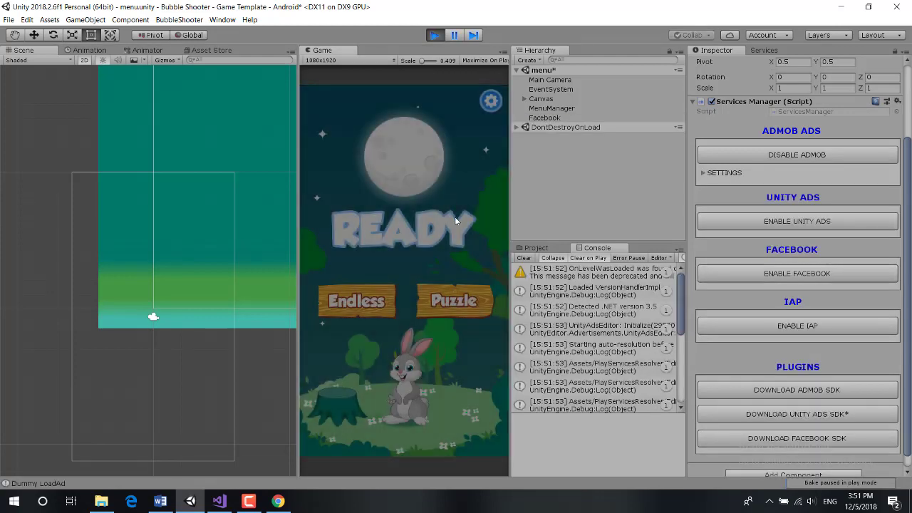
# Open the Puzzle map, clear the Console, and open level 5 to trigger the interstitial ad
pyautogui.scroll(-3, 572, 300)
pyautogui.scroll(-3, 613, 308)
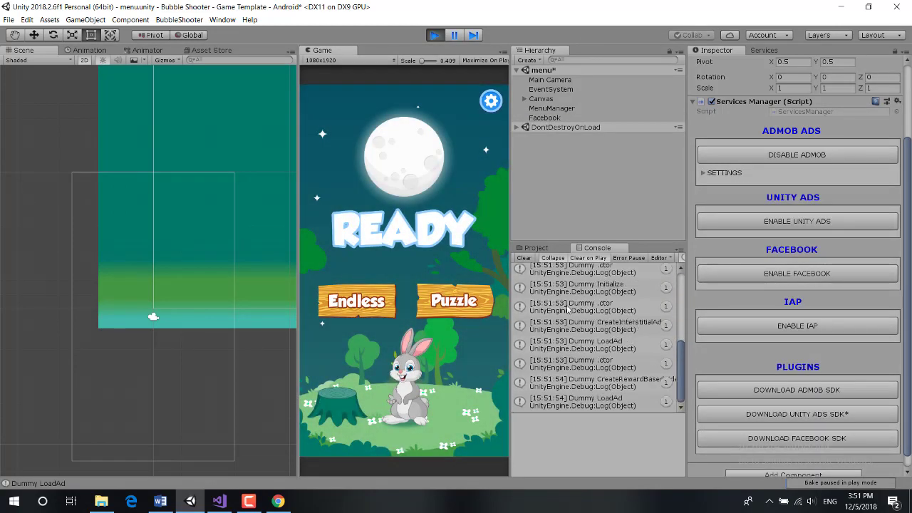
pyautogui.click(454, 303)
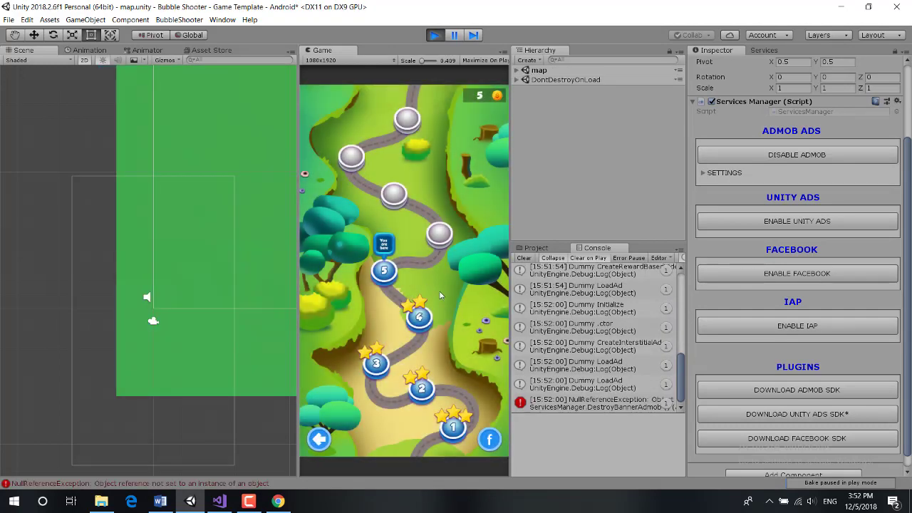
pyautogui.click(524, 258)
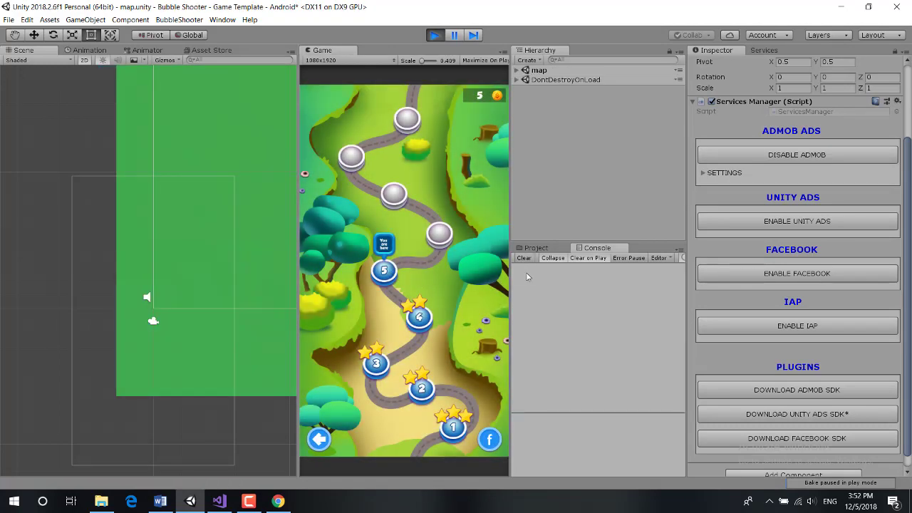
pyautogui.click(382, 275)
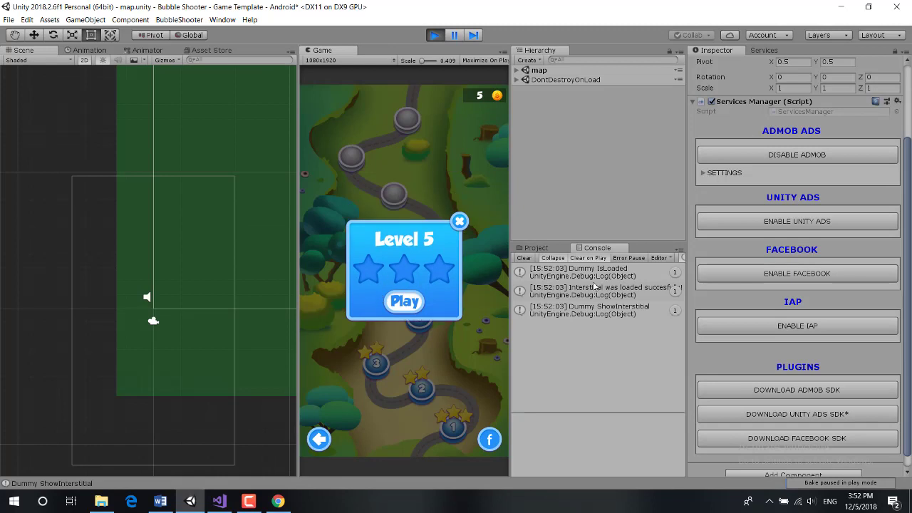